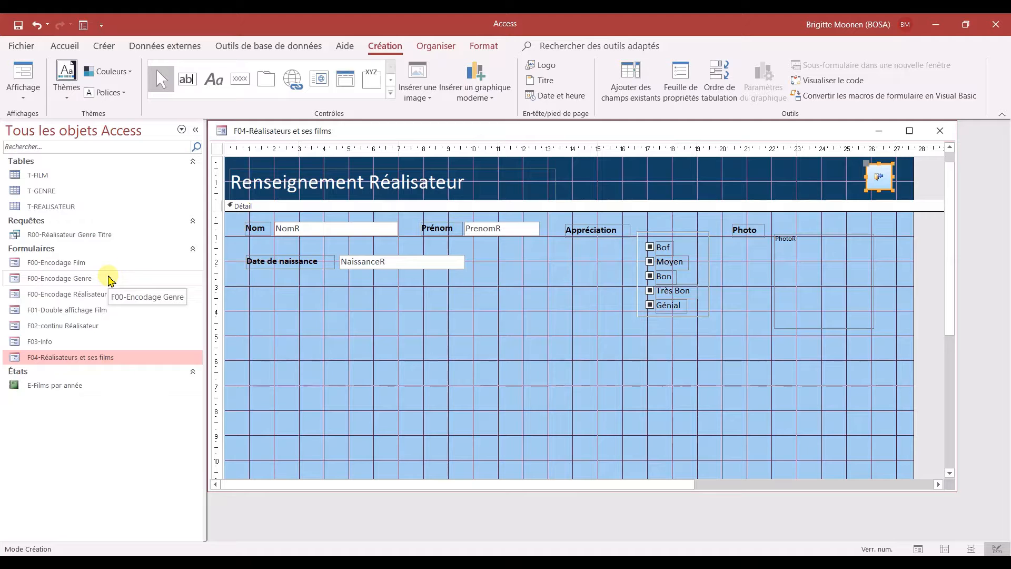
Step: Create a blank form in Design view and set its record source to the T-FILM table
left_click(105, 46)
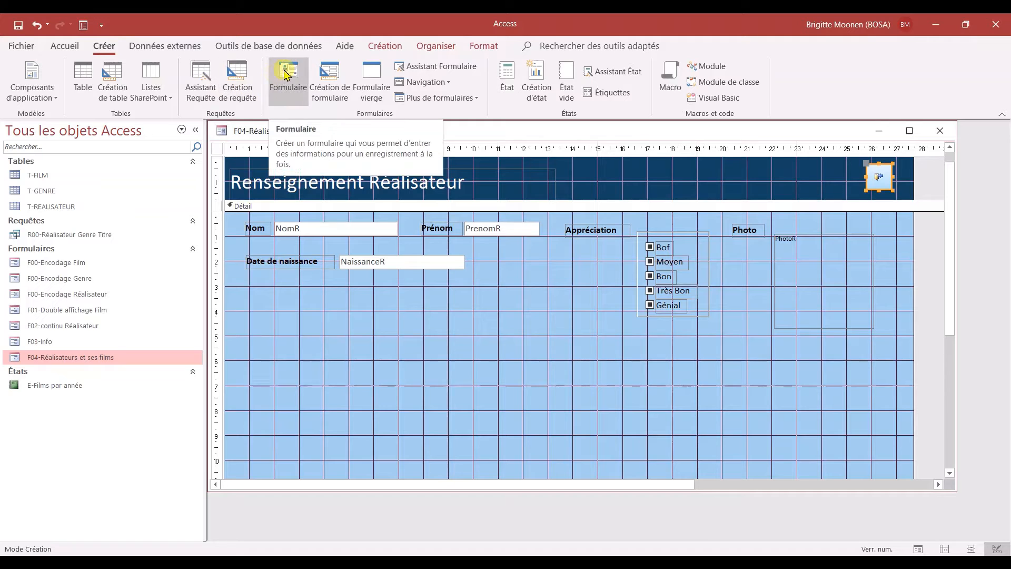
left_click(338, 77)
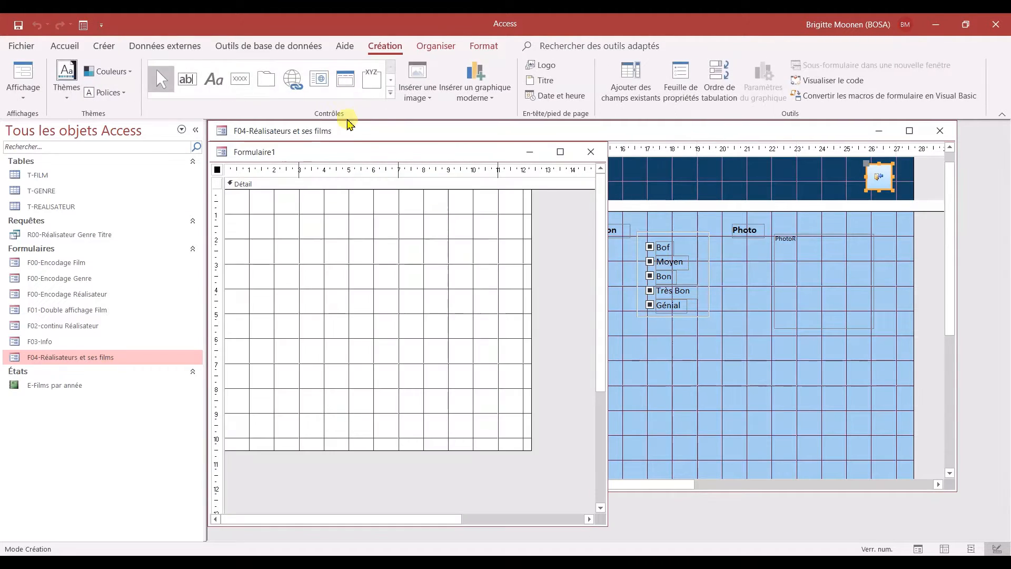
double_click(217, 171)
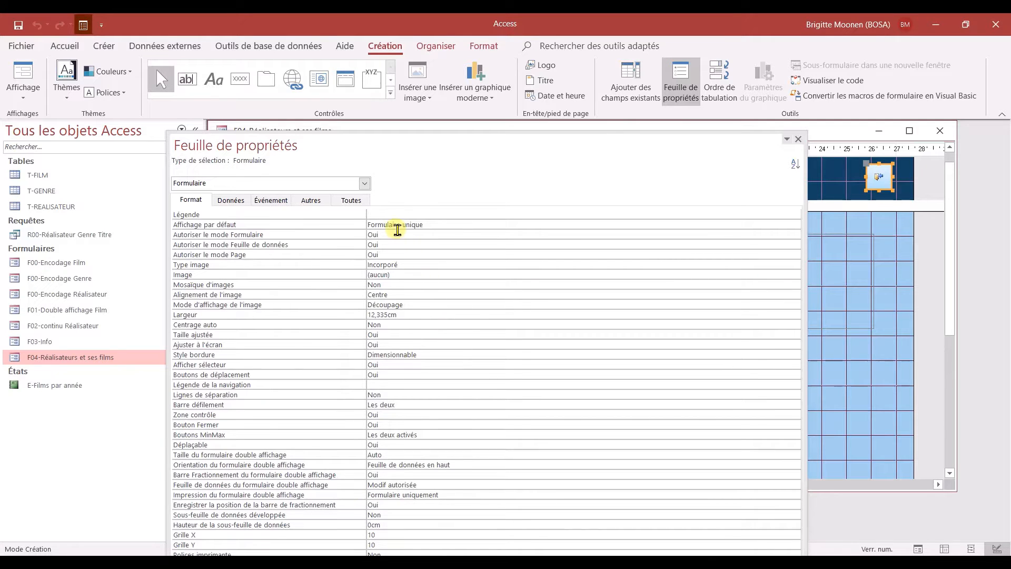
left_click(234, 200)
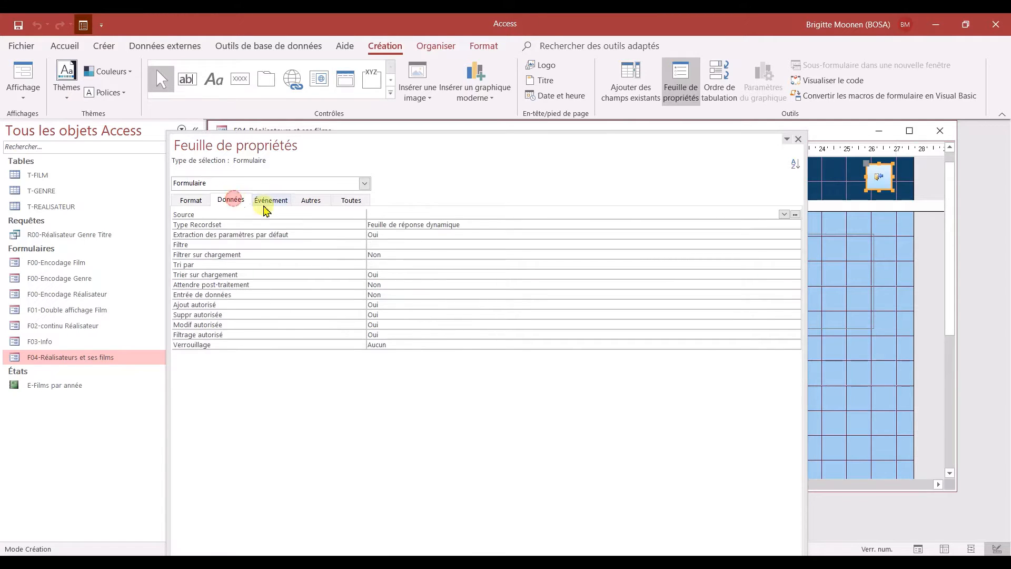
left_click(633, 213)
left_click(785, 214)
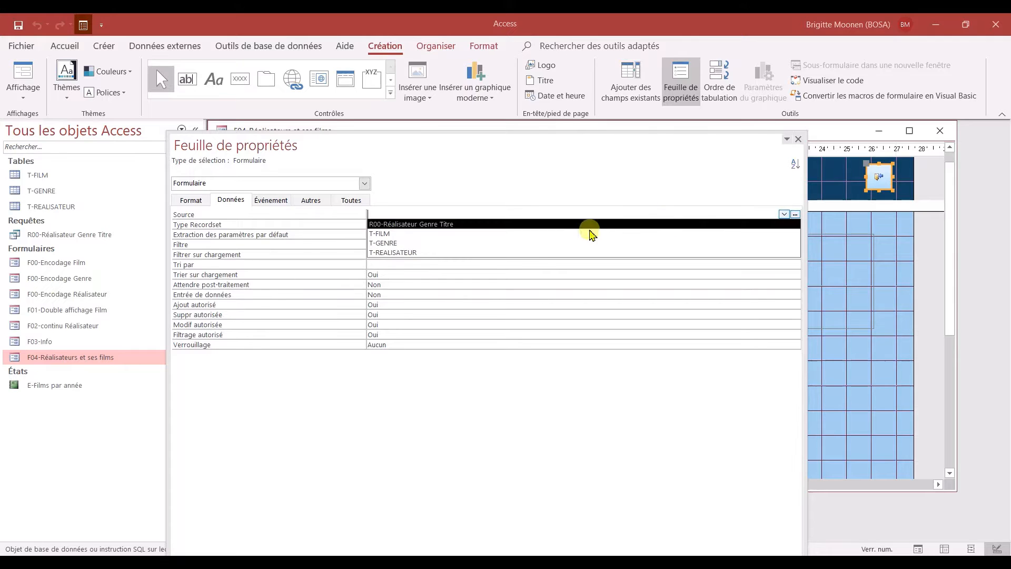
left_click(514, 233)
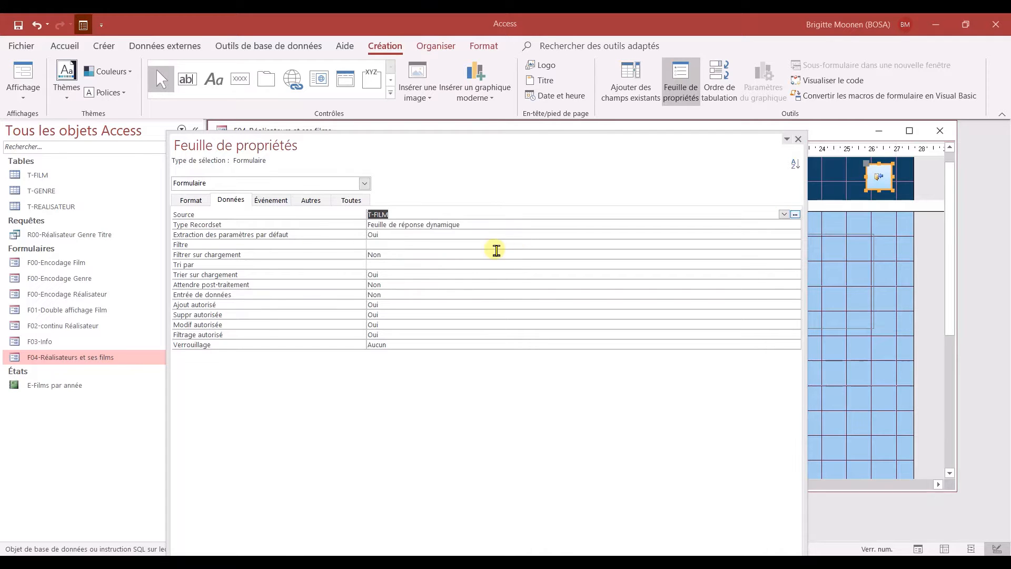
left_click(799, 139)
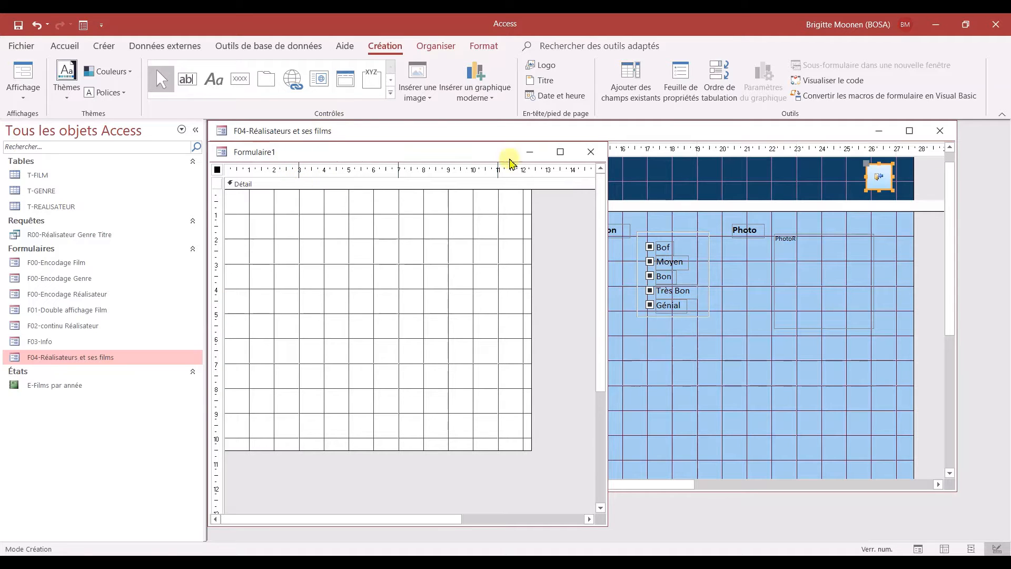
Step: Add the existing fields NomF, AnneeF, DureeF and AppreciationF to the new form's Détail section
left_click(631, 81)
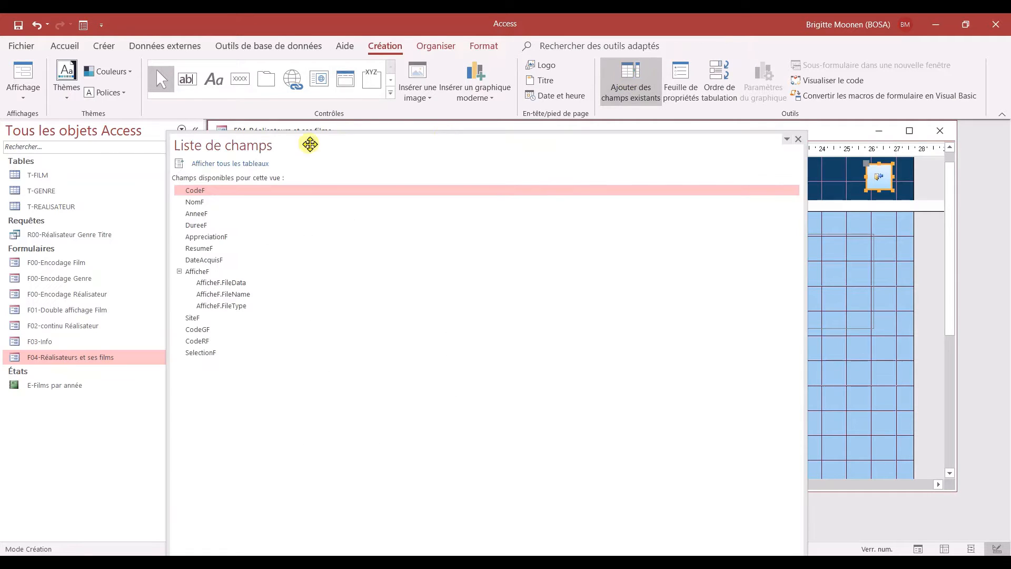
left_click_drag(167, 186, 274, 203)
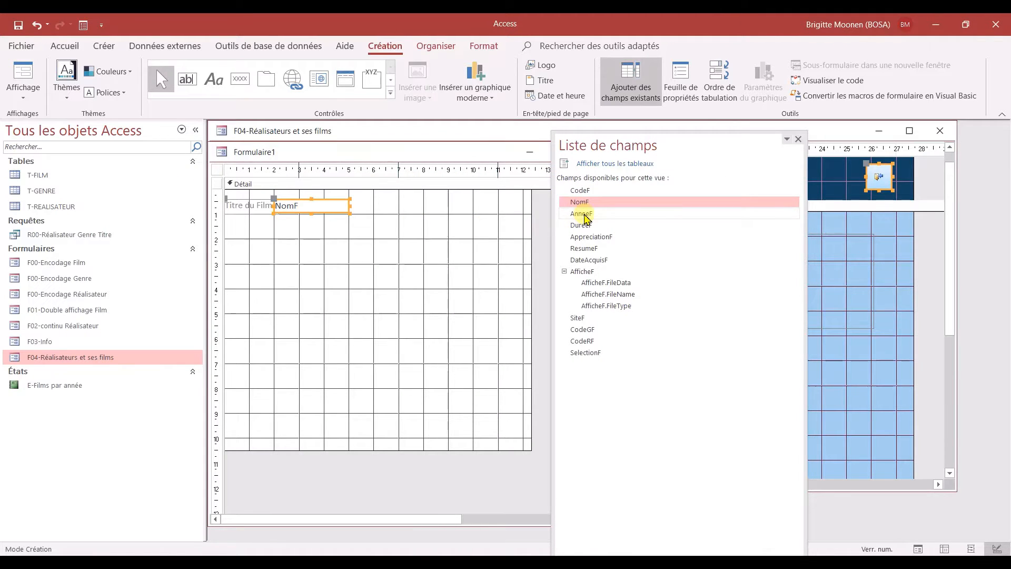
left_click_drag(587, 217, 360, 230)
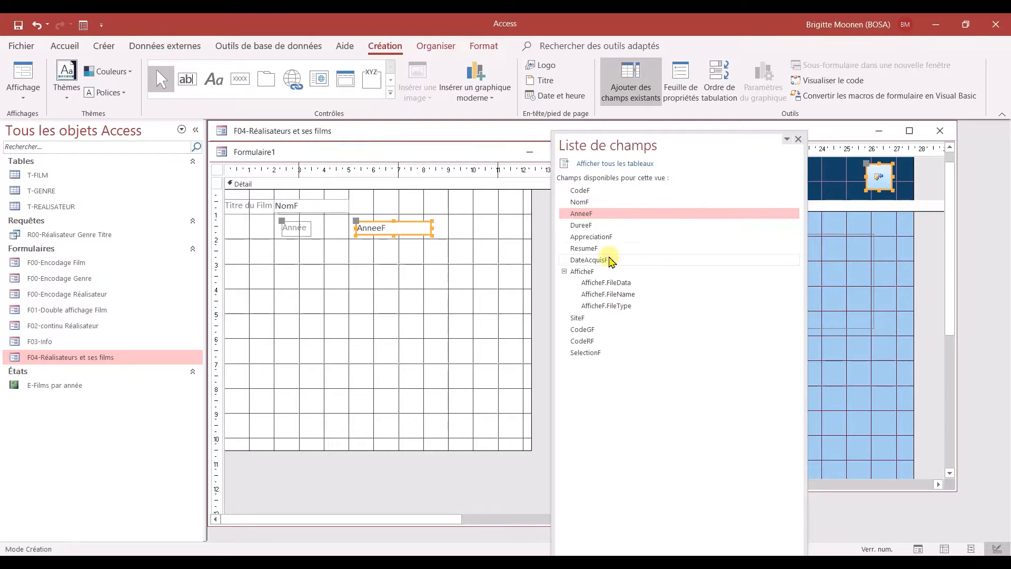
left_click_drag(587, 228, 403, 274)
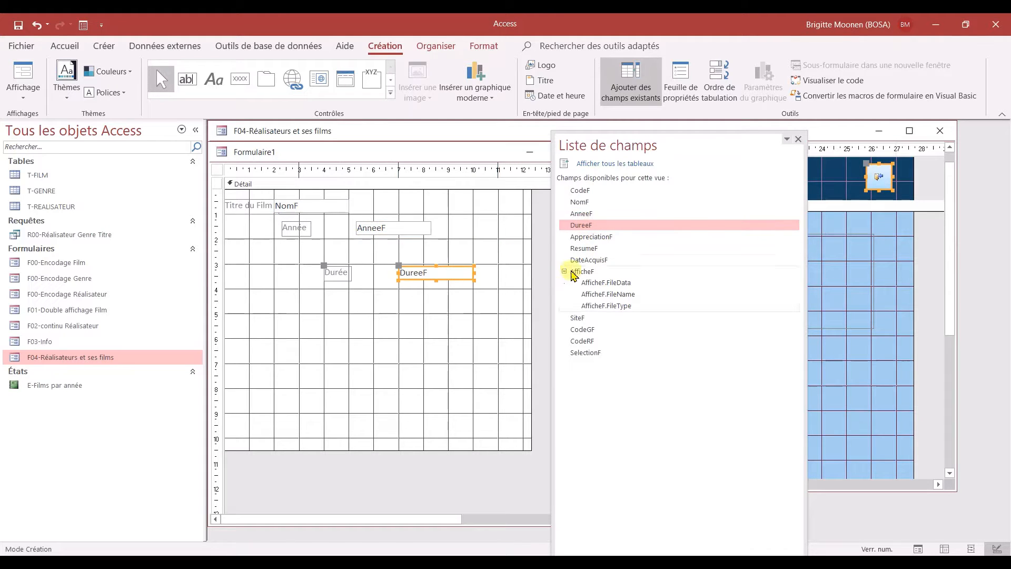
left_click_drag(599, 242, 273, 295)
left_click(799, 139)
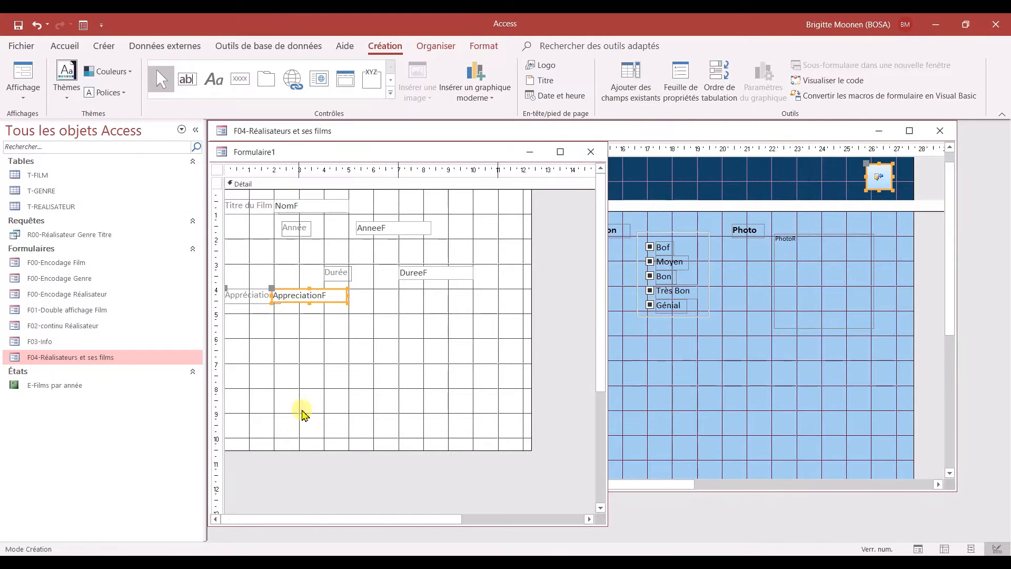
Step: Set the new form's default view (Affichage par défaut) to Feuille de données
double_click(216, 169)
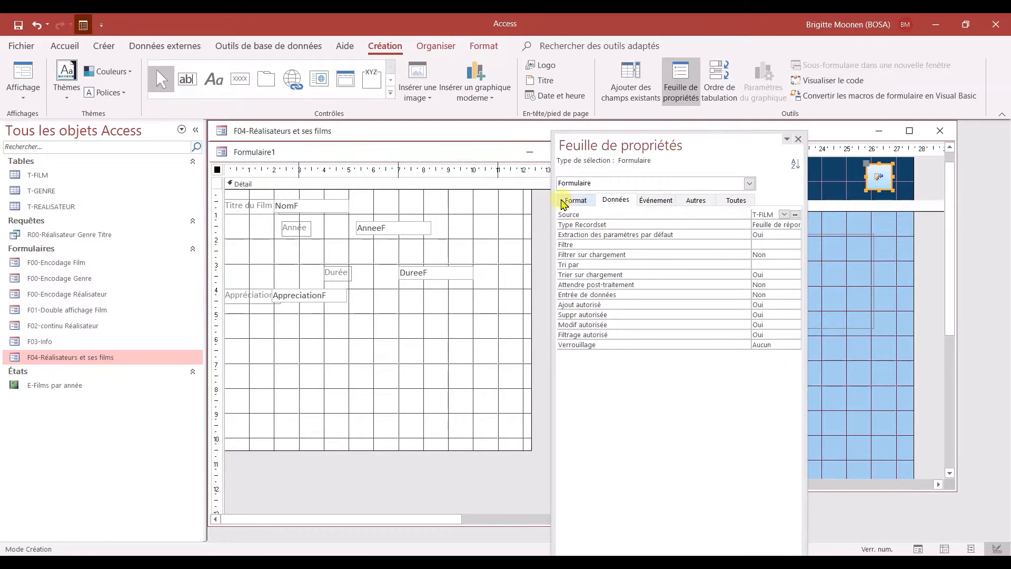
left_click_drag(553, 202, 373, 205)
left_click(394, 200)
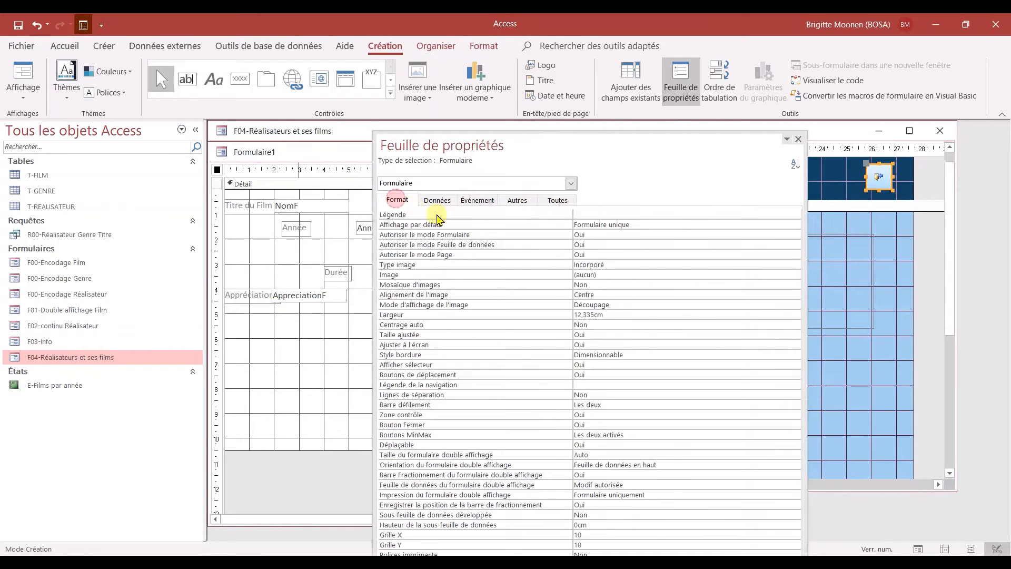
left_click(644, 227)
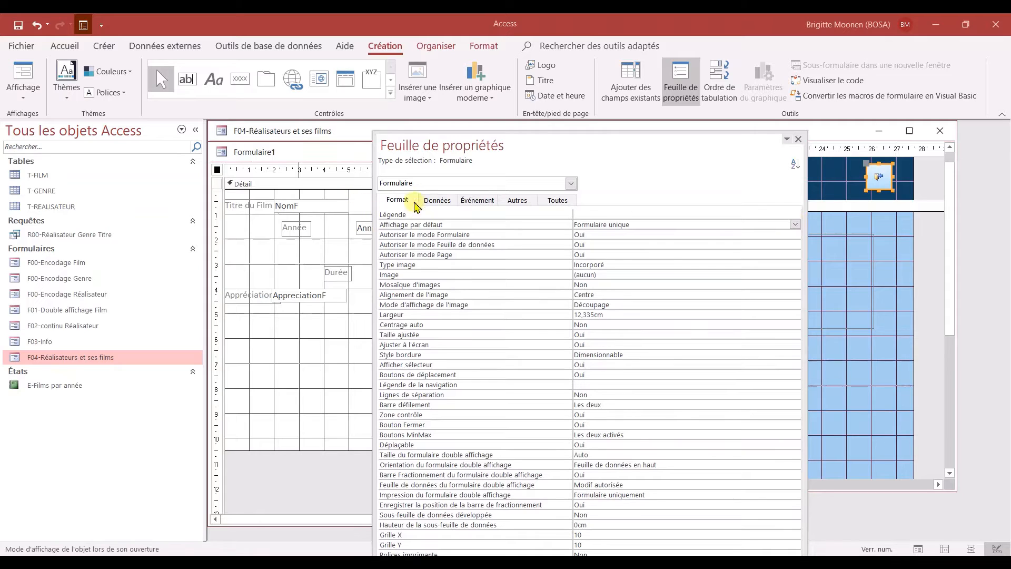
left_click(795, 224)
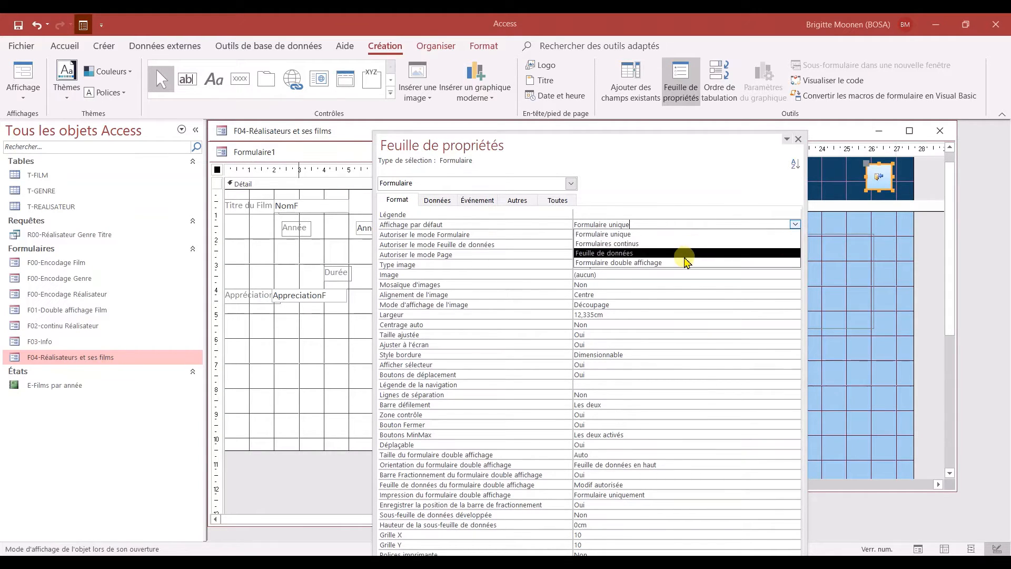
left_click(685, 255)
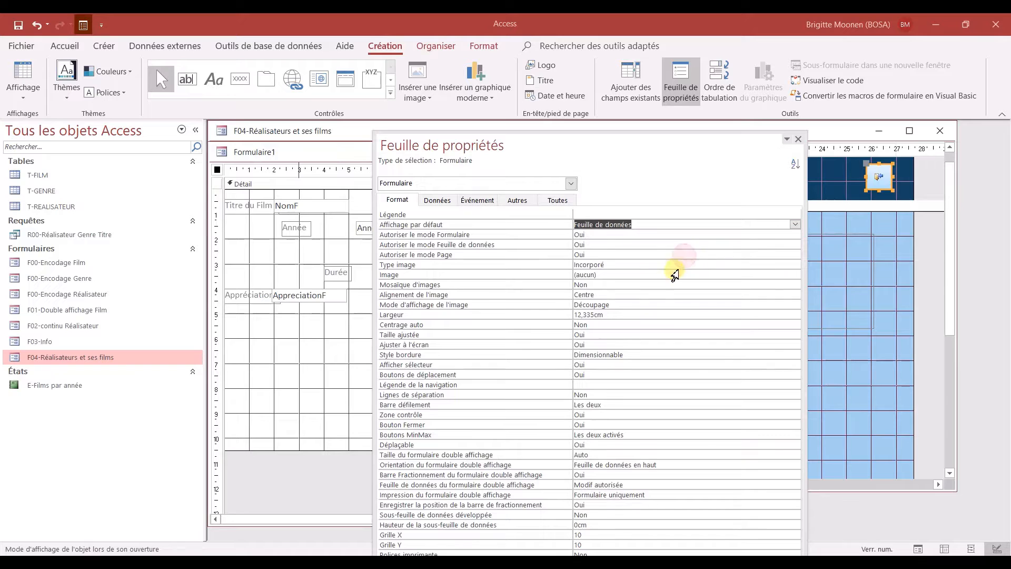
left_click(799, 139)
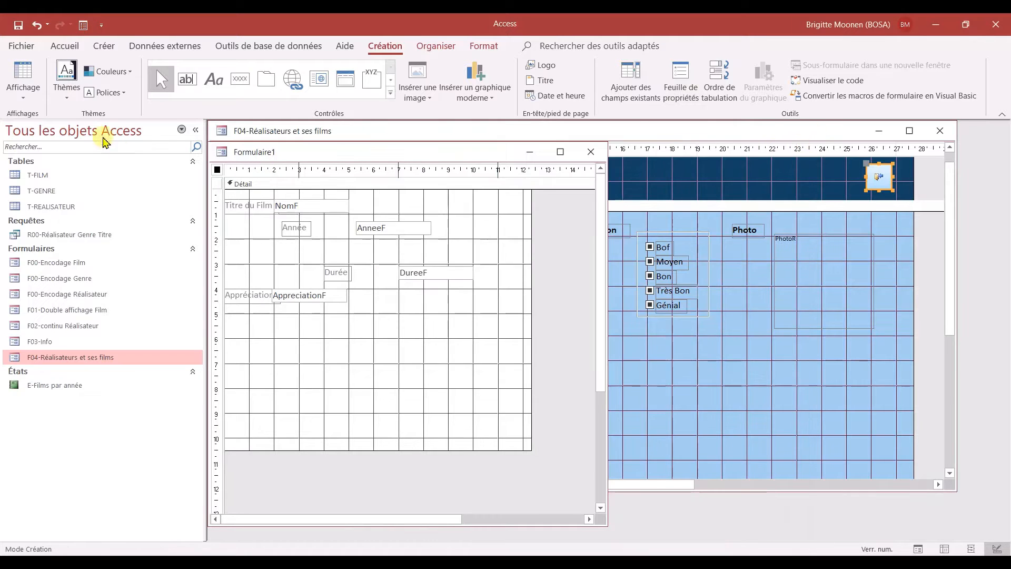
Step: Display the form as a datasheet, narrow the Titre du Film and Appréciation columns, and look through the records
left_click(24, 72)
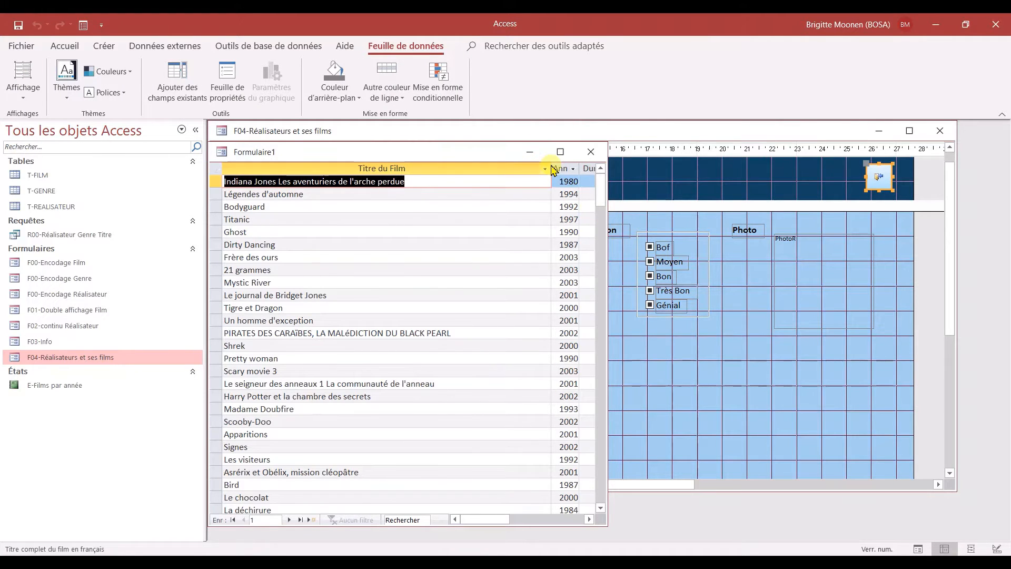
left_click_drag(552, 166, 462, 174)
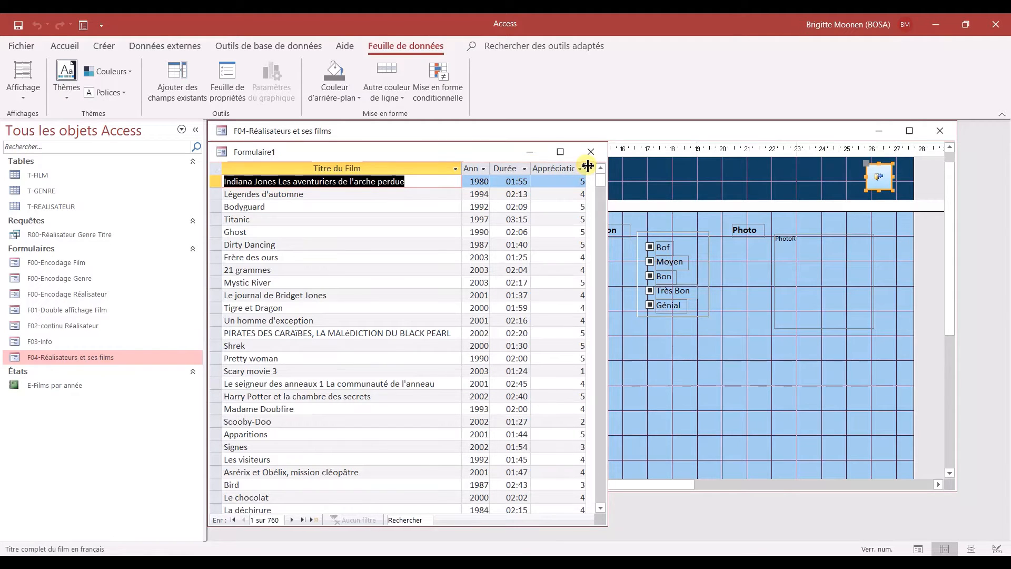
left_click_drag(588, 166, 554, 168)
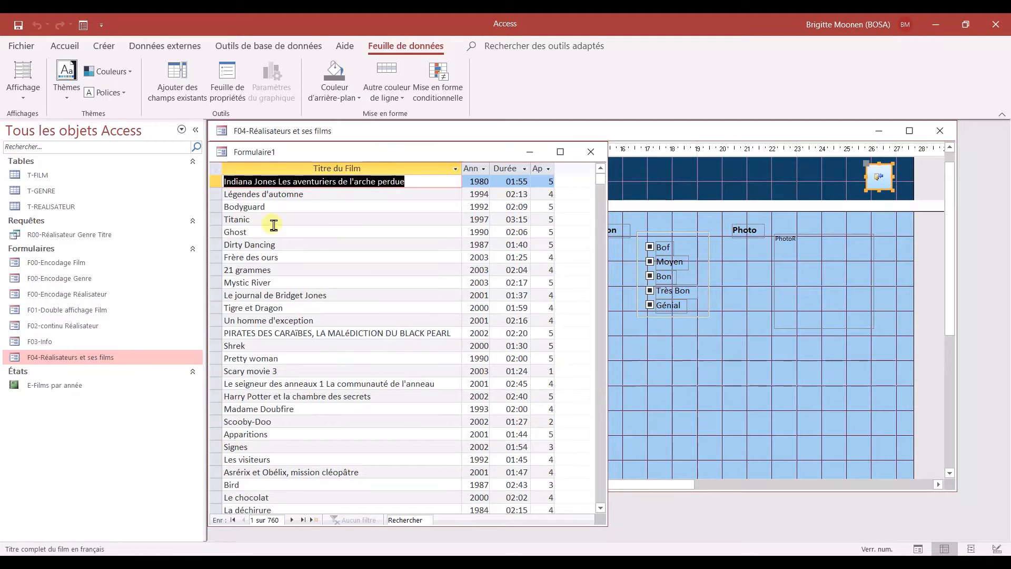
scroll(338, 272, "down", 2)
scroll(348, 316, "up", 2)
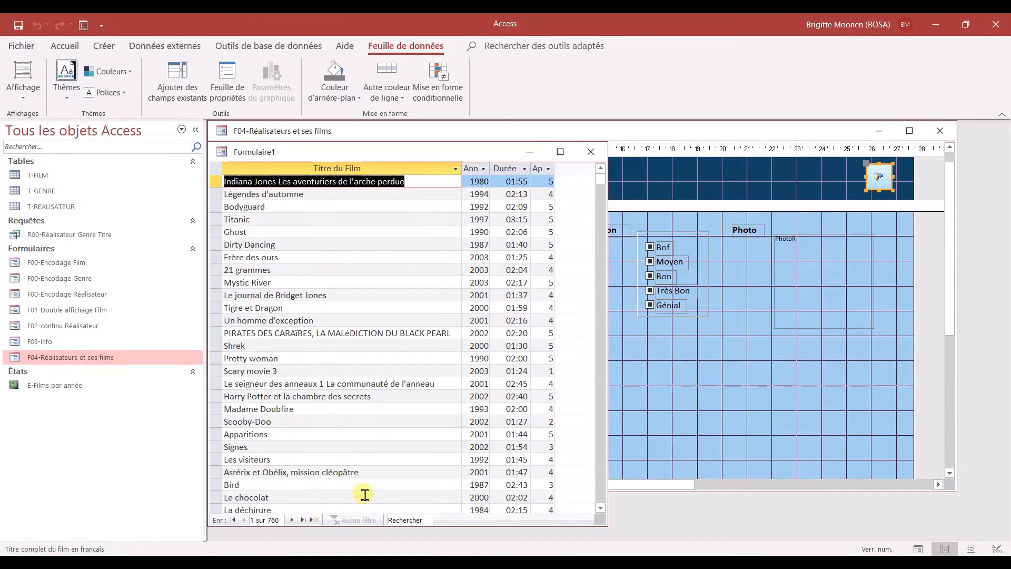
Step: Close the new form, saving it as "SF04-Films d'un réalisateur"
left_click(591, 152)
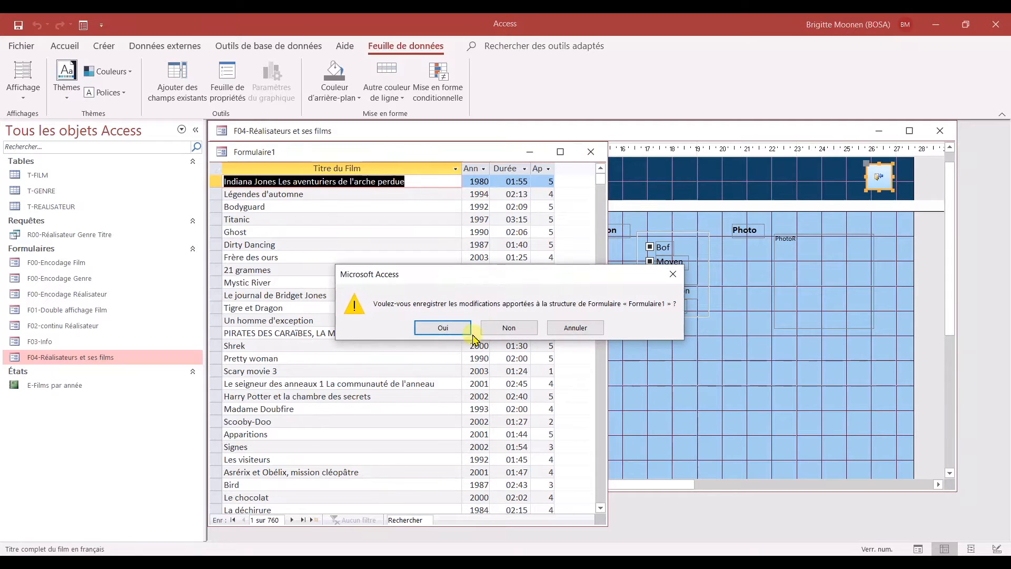
left_click(445, 329)
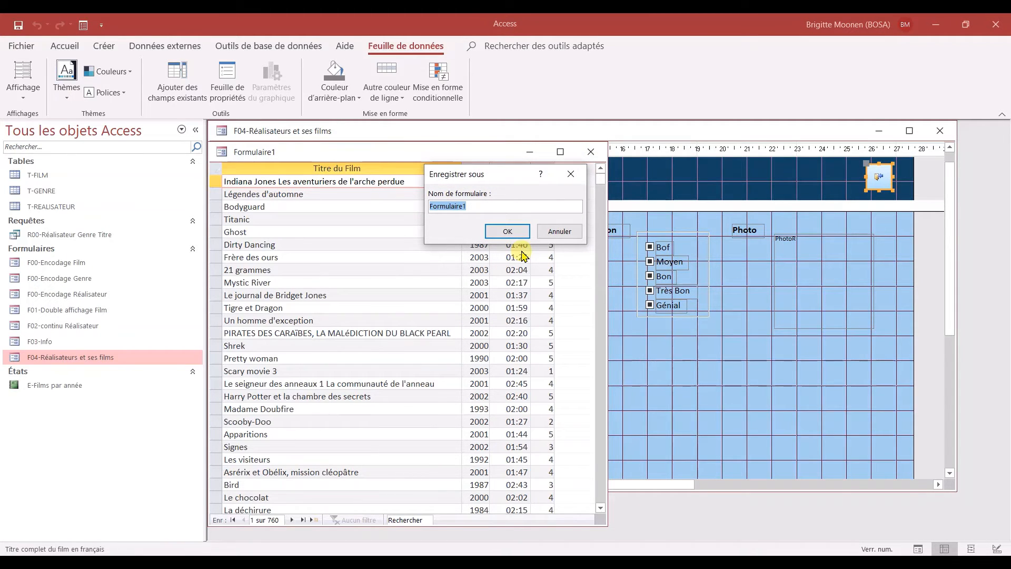
type("SF04-Films d'un réalisateur")
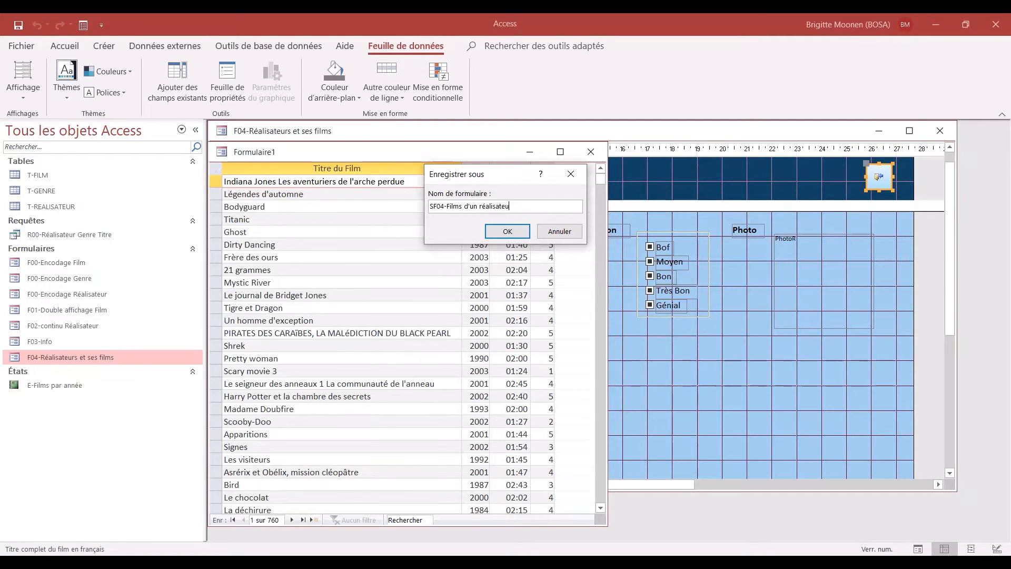
left_click(514, 232)
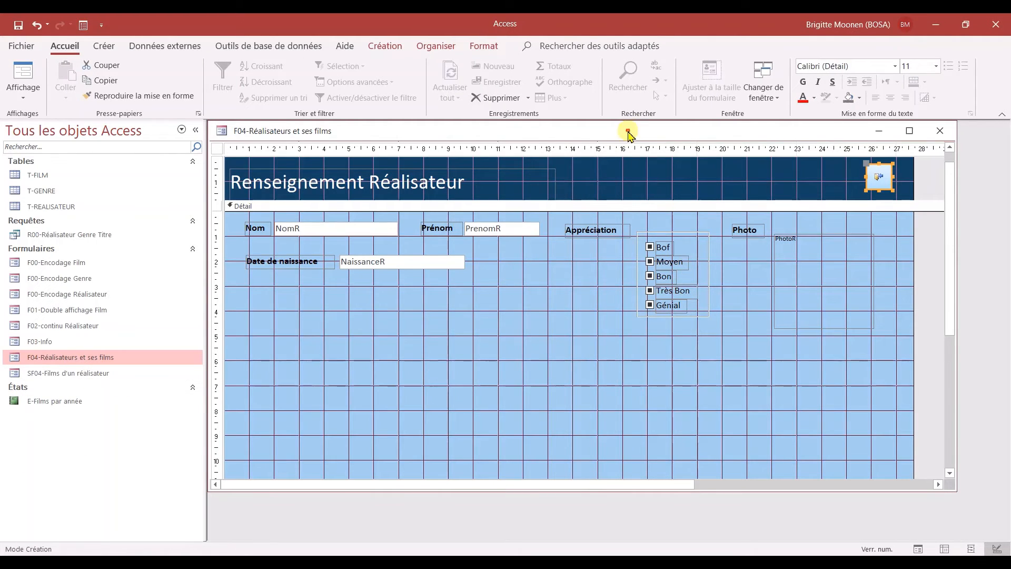
Step: Insert the SF04-Films d'un réalisateur form as a subform in the Détail section of F04-Réalisateurs et ses films, below the birth date
left_click_drag(635, 132, 637, 127)
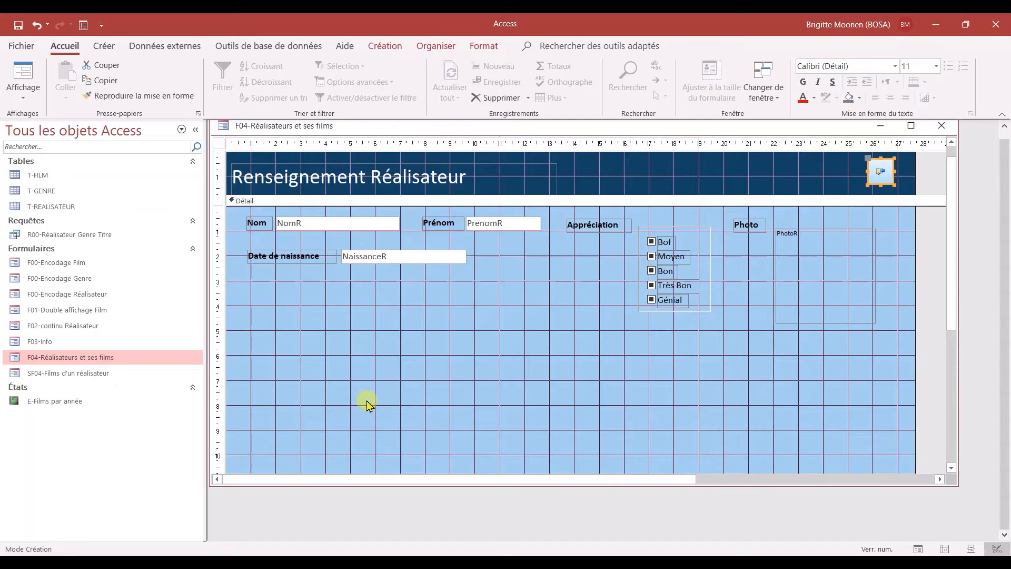
left_click(37, 373)
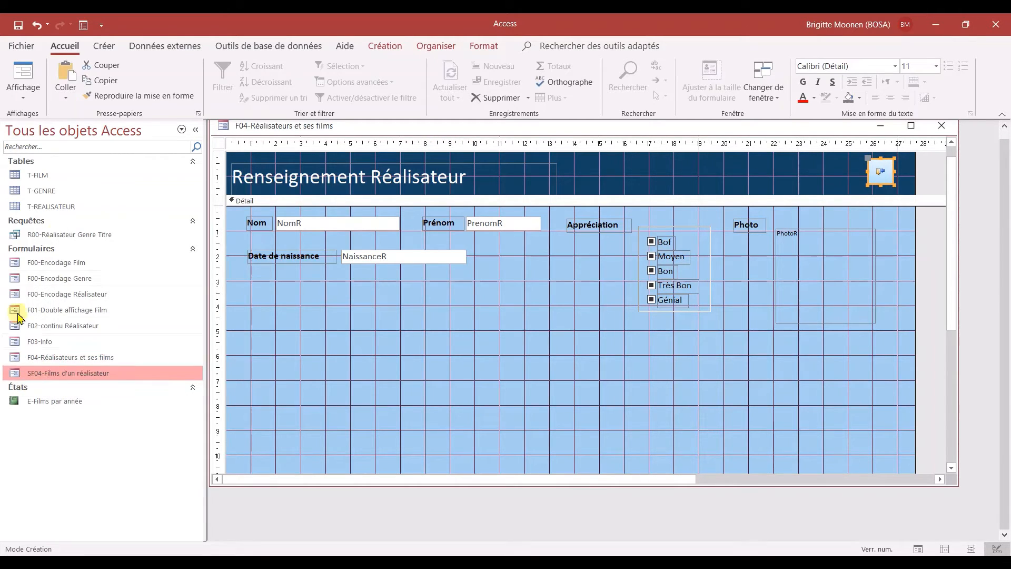
left_click_drag(50, 374, 326, 341)
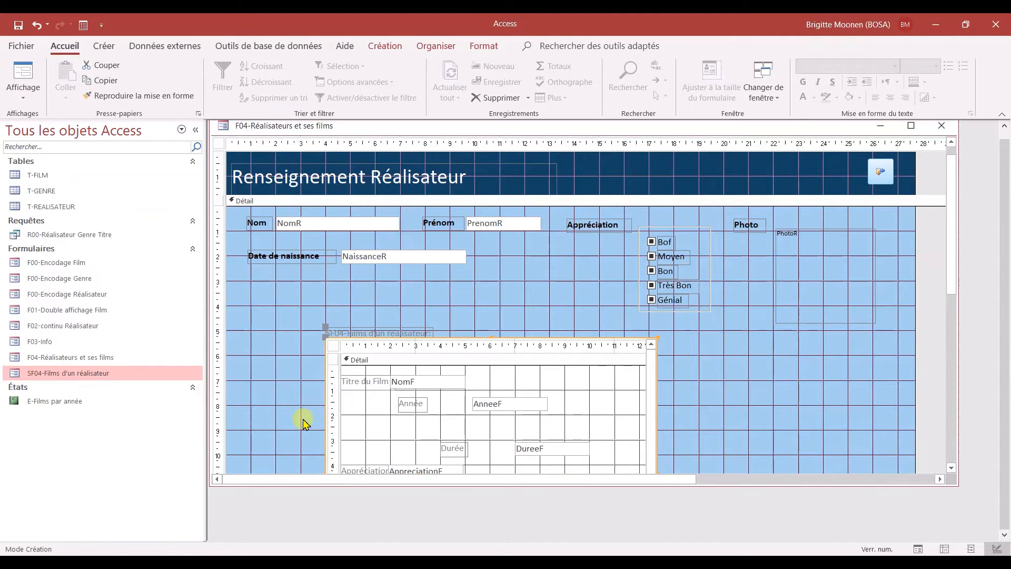
scroll(303, 421, "down", 3)
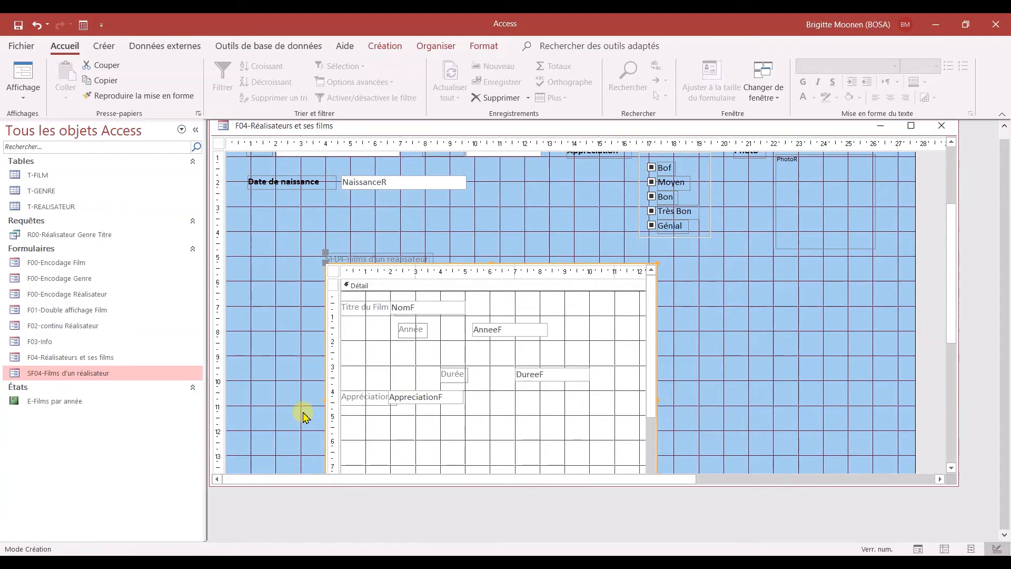
scroll(304, 416, "down", 1)
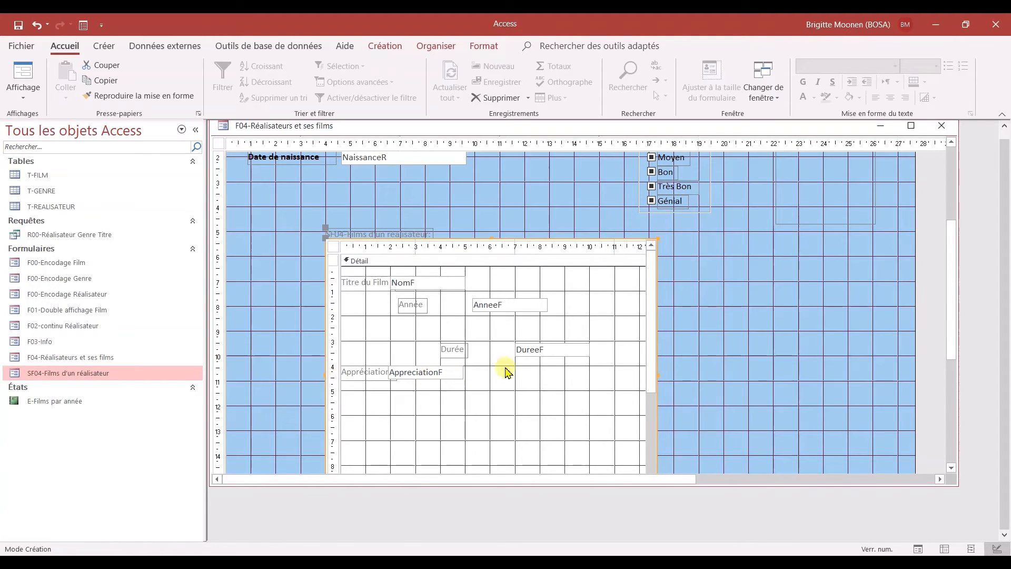
scroll(937, 322, "up", 5)
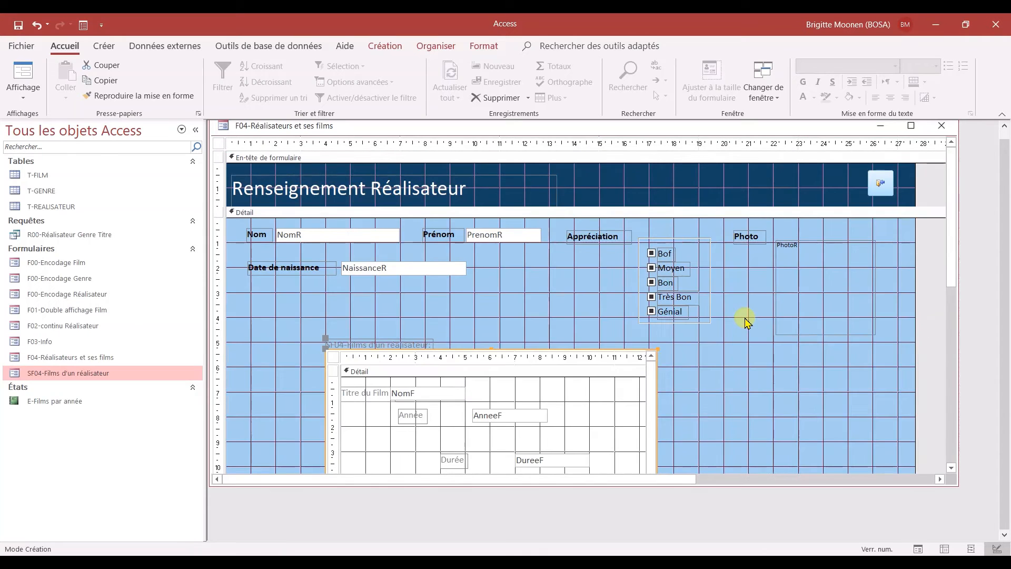
Step: Check the main form in Form view, then widen the film subform in Layout view by extending its left edge towards the form's left margin
left_click(23, 77)
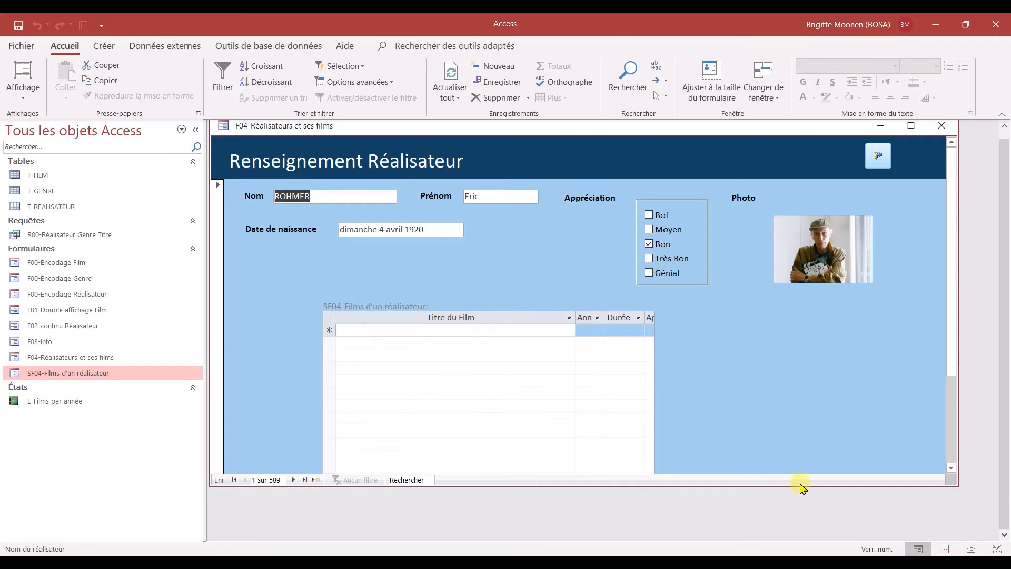
left_click(972, 549)
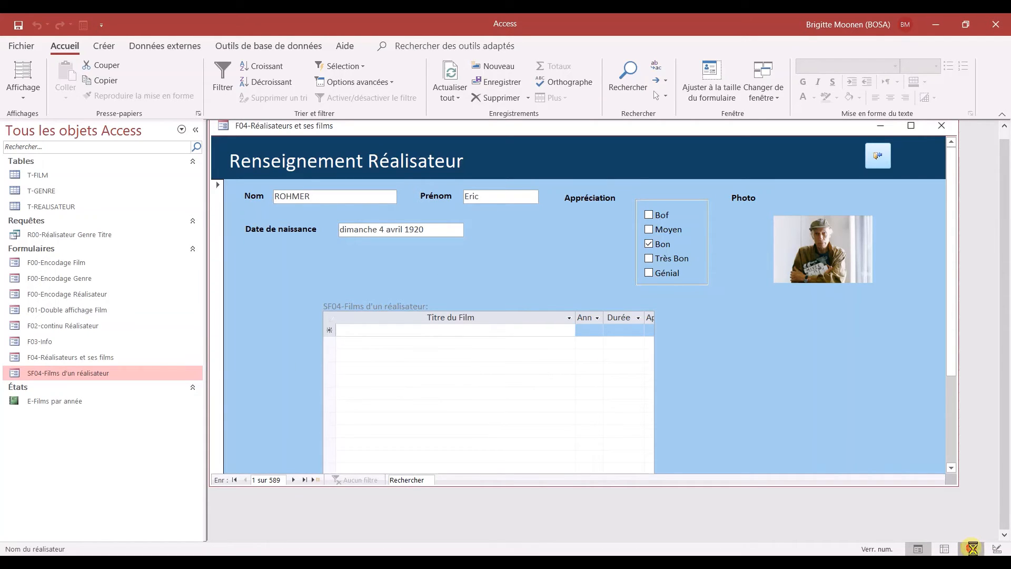
left_click(327, 364)
left_click_drag(324, 387, 245, 388)
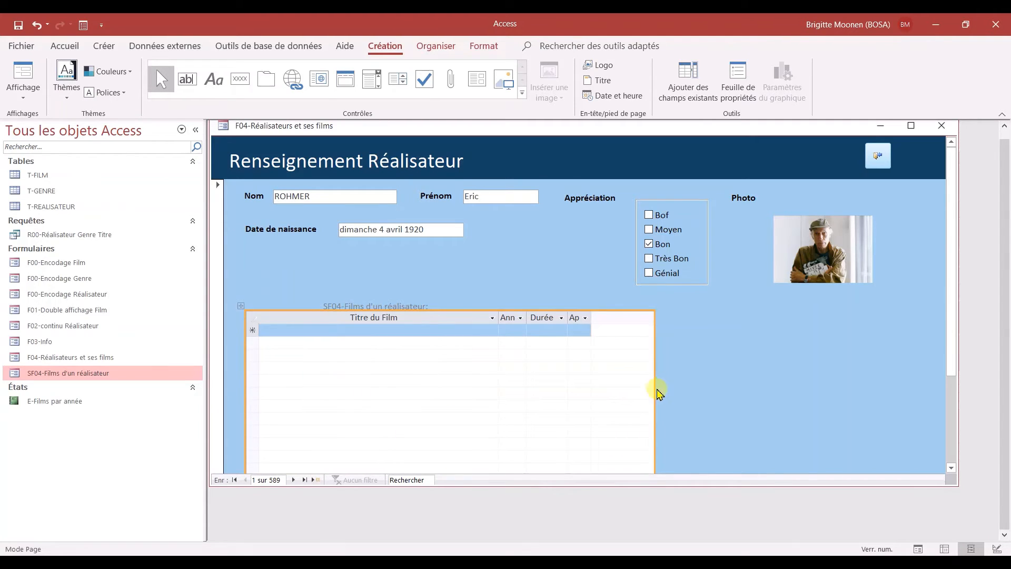
Step: Narrow the film subform to the width of its columns and raise its top edge towards the birth date
left_click_drag(653, 395, 593, 395)
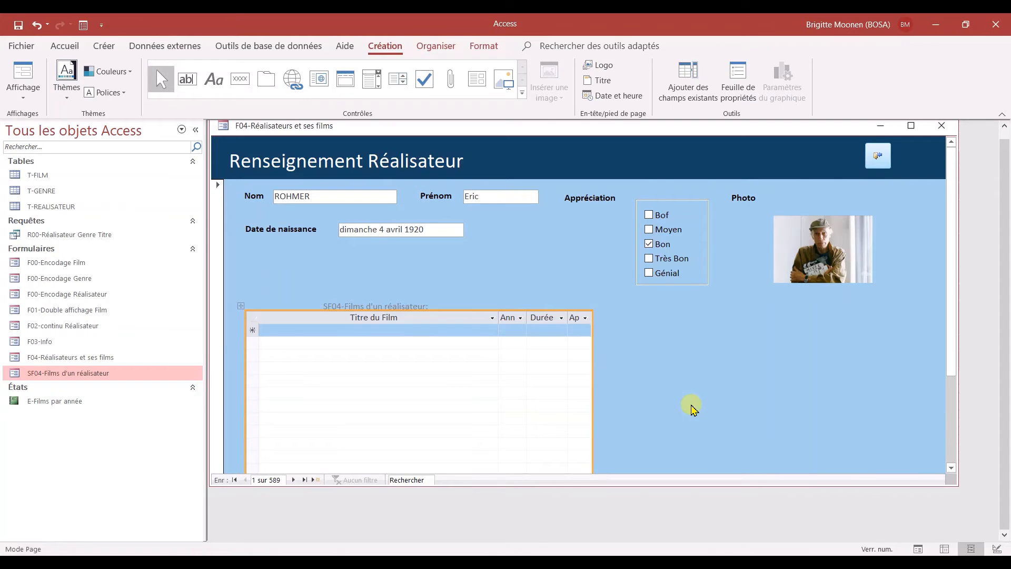
scroll(692, 407, "down", 1)
scroll(687, 395, "up", 1)
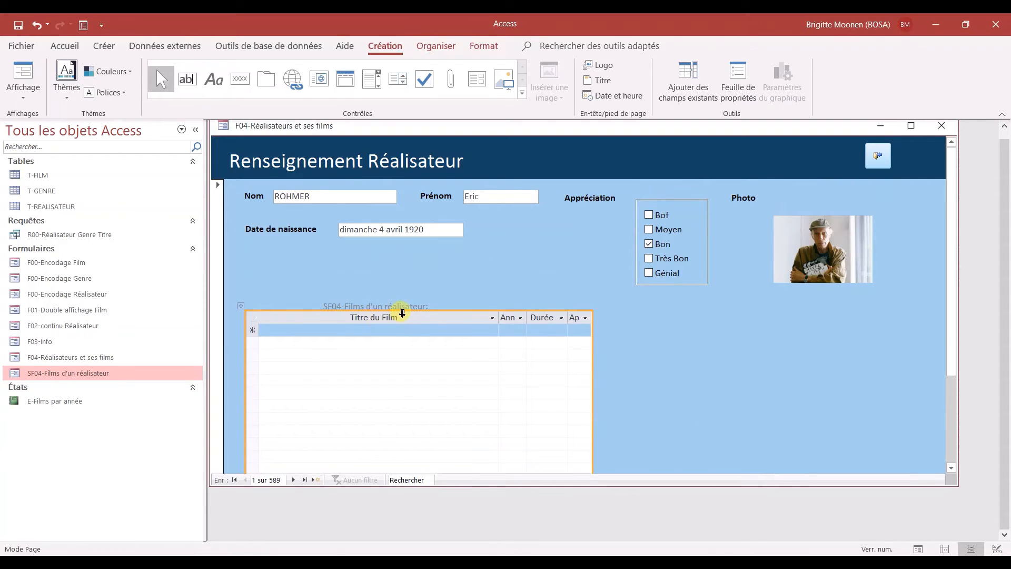
left_click_drag(405, 311, 406, 286)
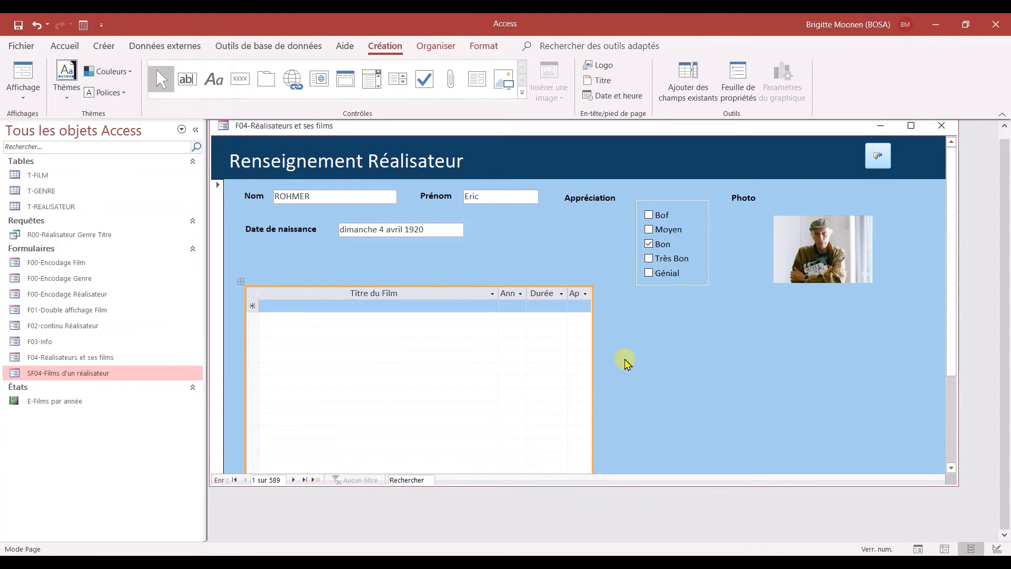
Step: Save the F04-Réalisateurs et ses films form and advance two director records in the main form
left_click(19, 26)
left_click(293, 480)
left_click(293, 480)
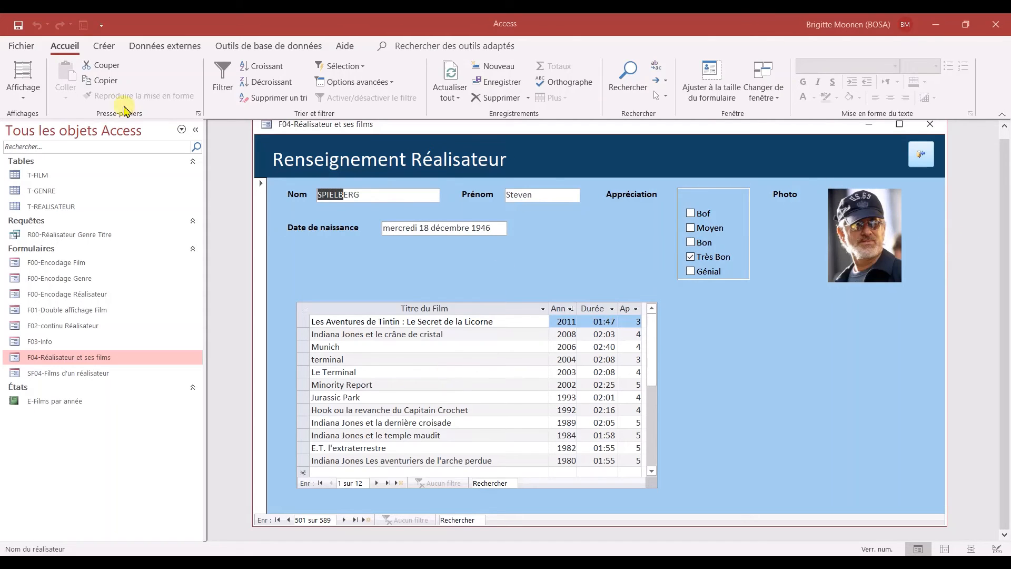
Step: In Design view, select the main form, the form inside the subform, and finally the subform control itself
left_click(22, 97)
left_click(28, 217)
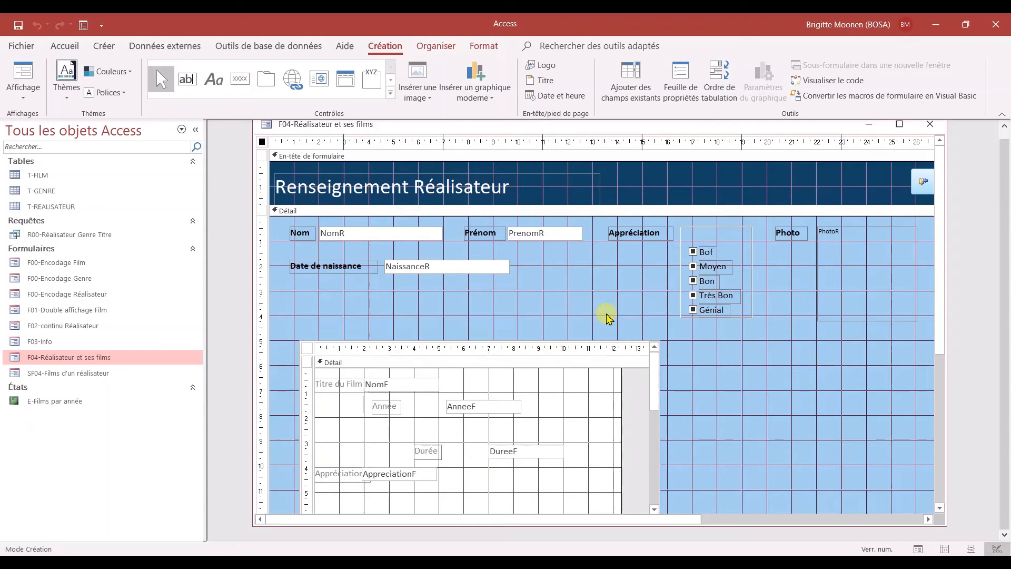
left_click(413, 343)
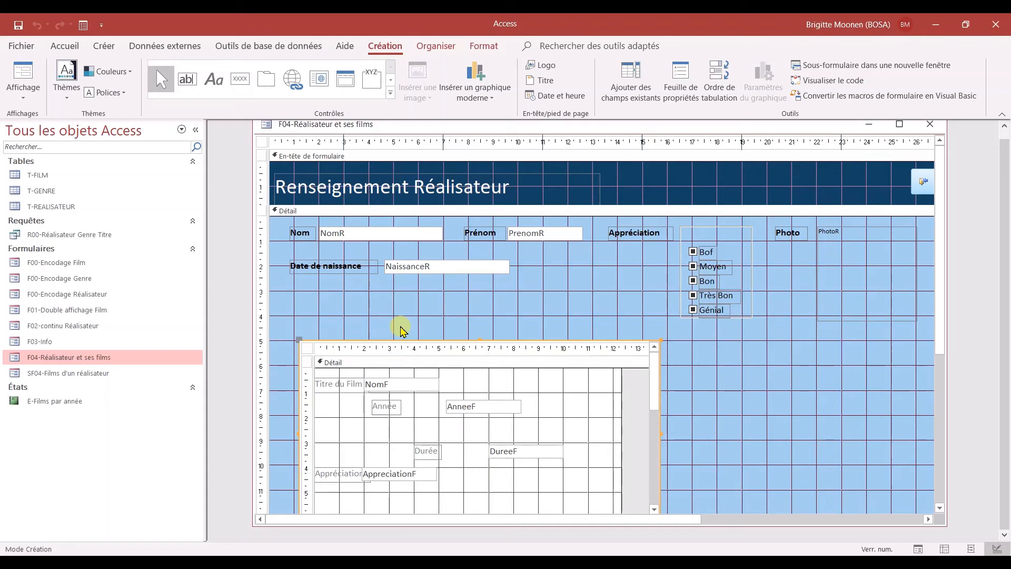
left_click(259, 141)
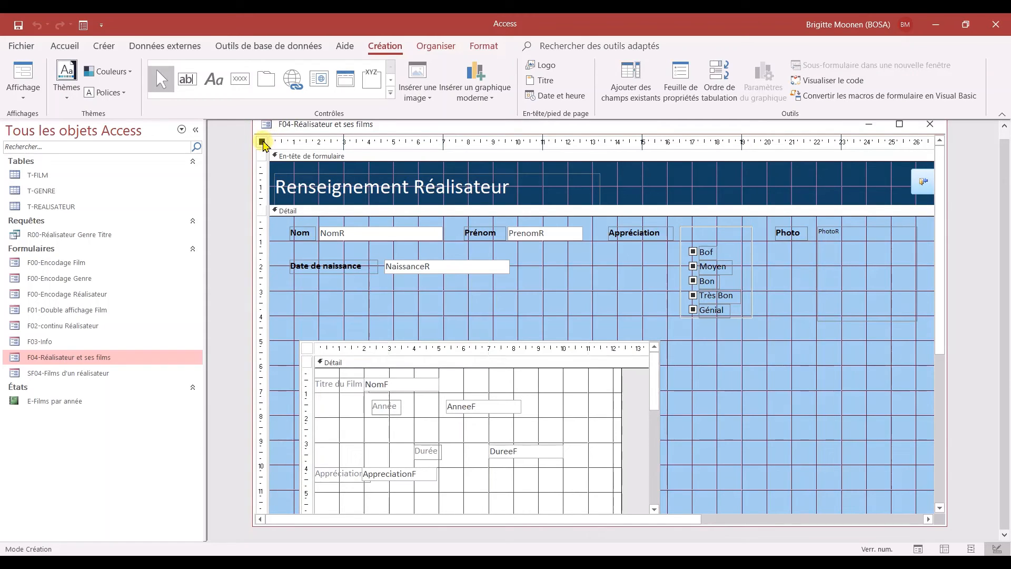
left_click(329, 352)
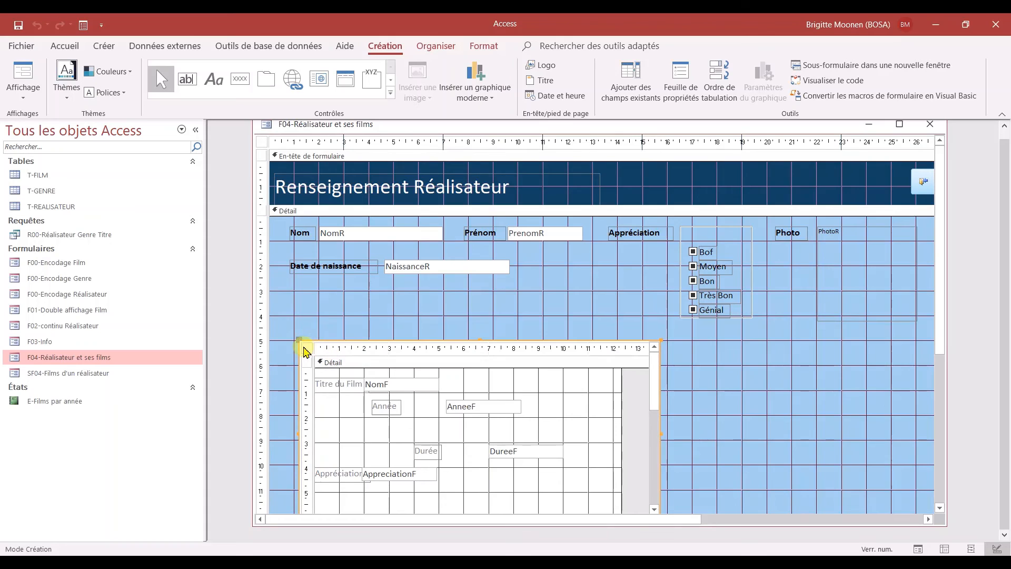
left_click(306, 348)
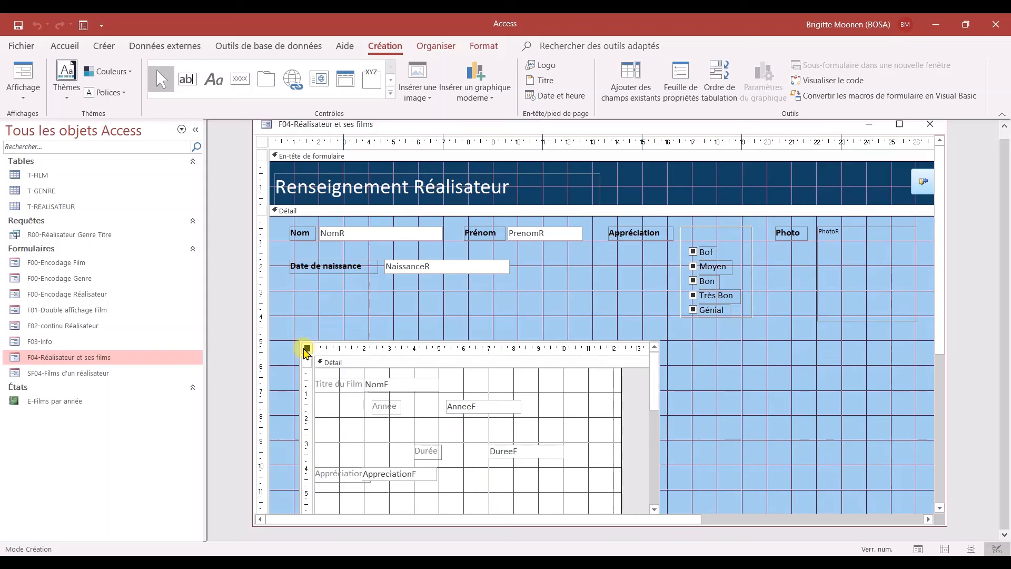
left_click(335, 305)
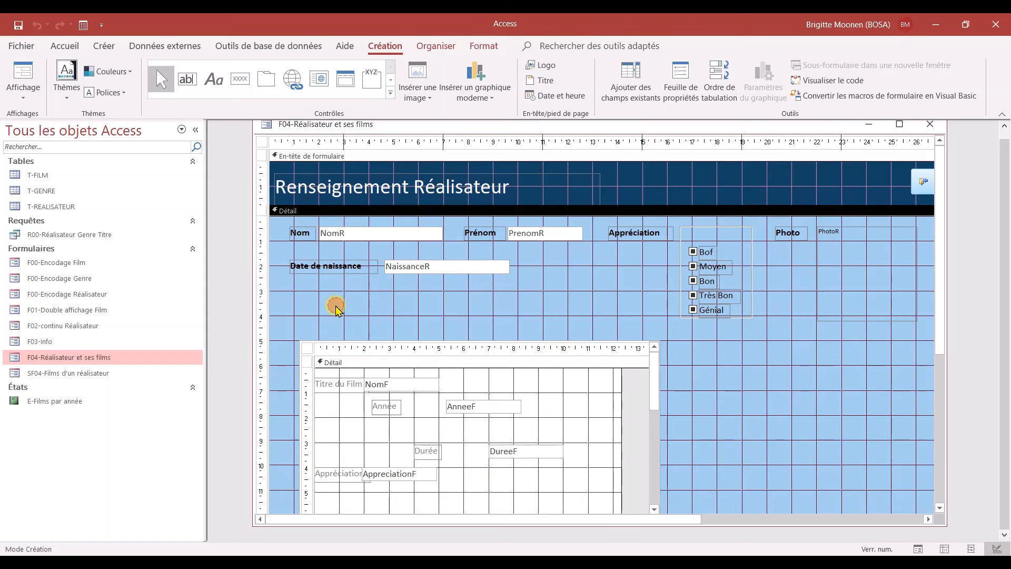
left_click(368, 346)
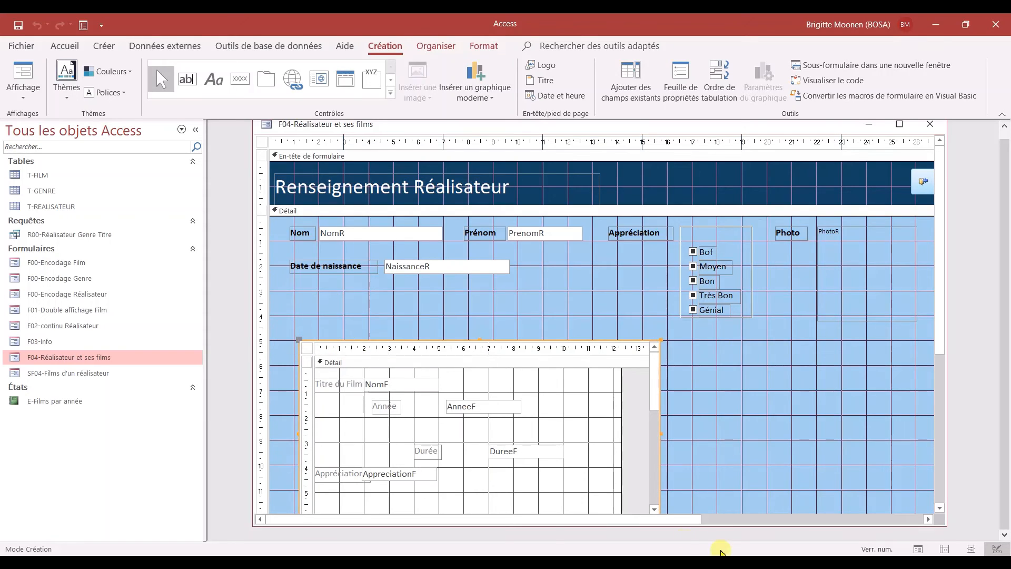
Step: Examine the Champs pères and Champs fils data properties linking the subform control to the main form, then return to Form view
double_click(408, 340)
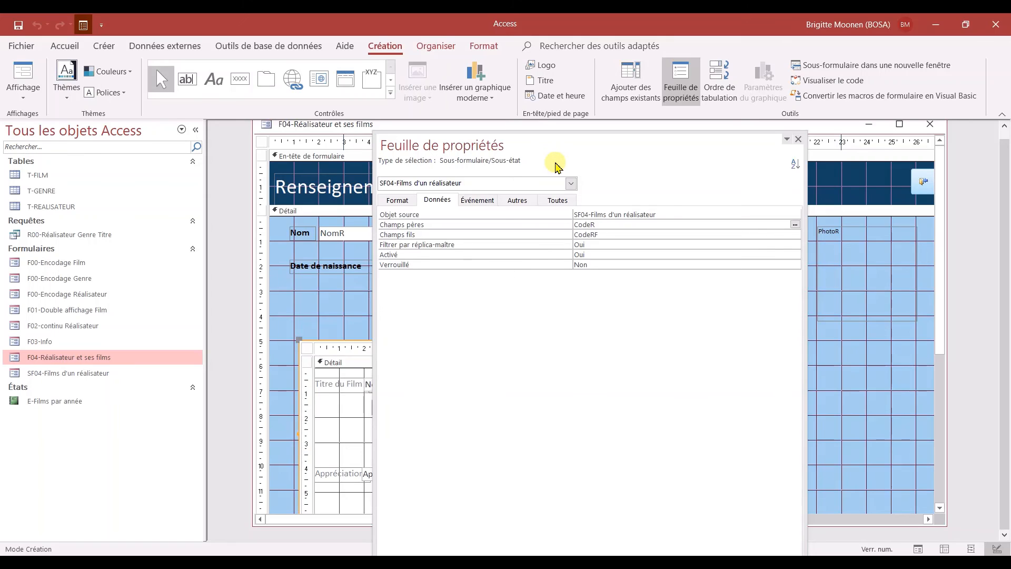
left_click(448, 225)
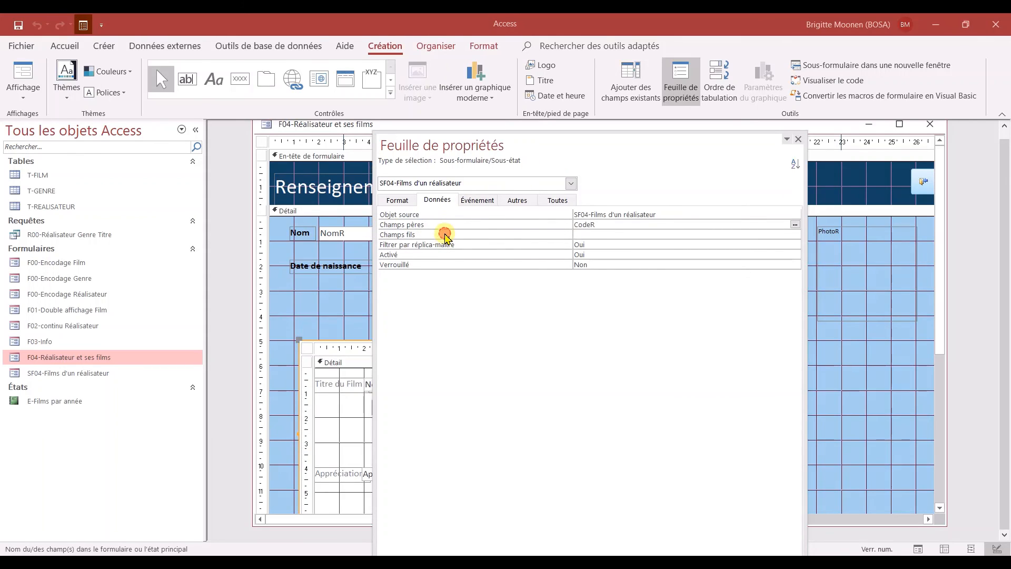
left_click(444, 235)
left_click(506, 224)
left_click(606, 223)
left_click(609, 235)
left_click(609, 225)
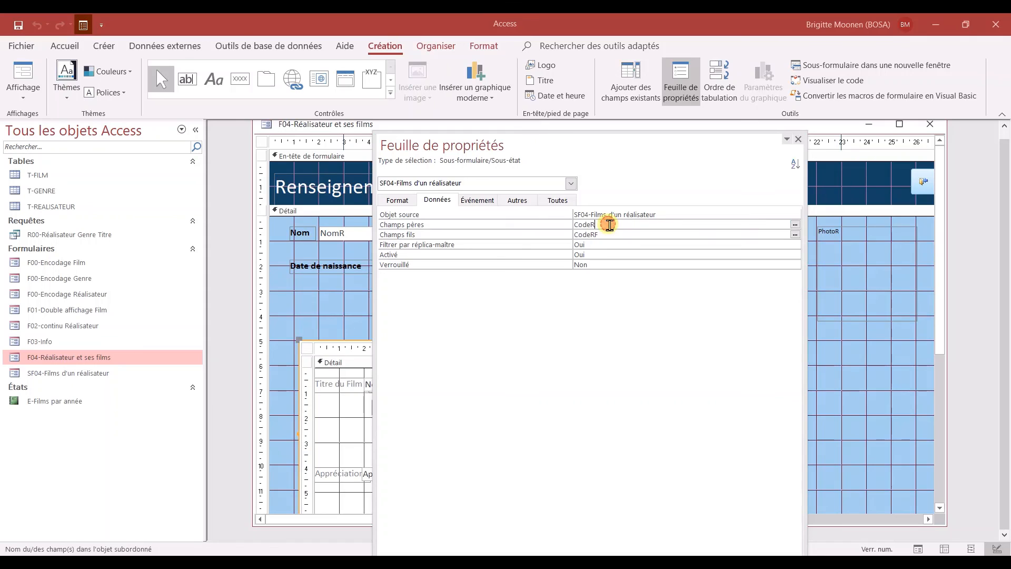
left_click_drag(598, 224, 562, 225)
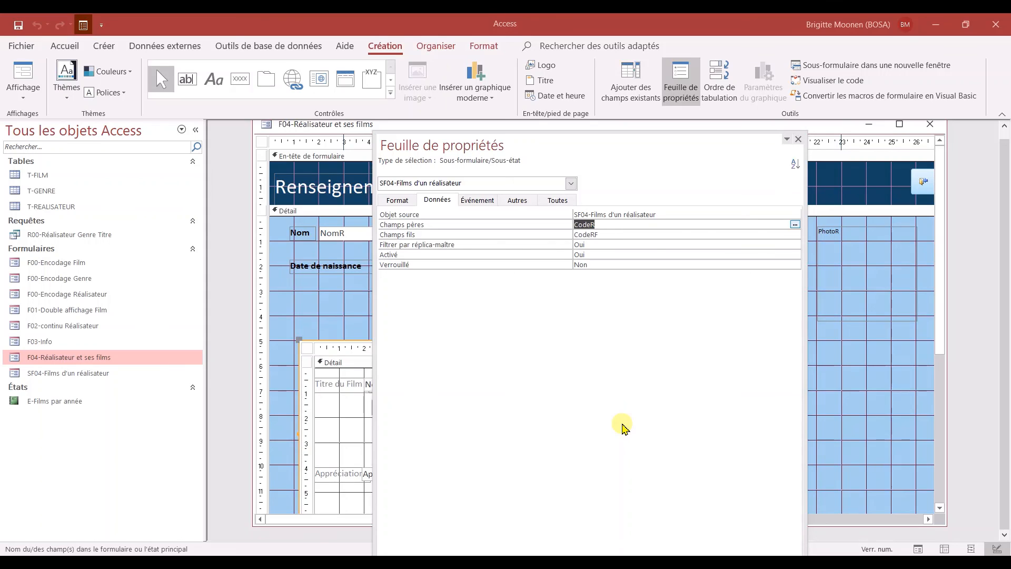
left_click(612, 236)
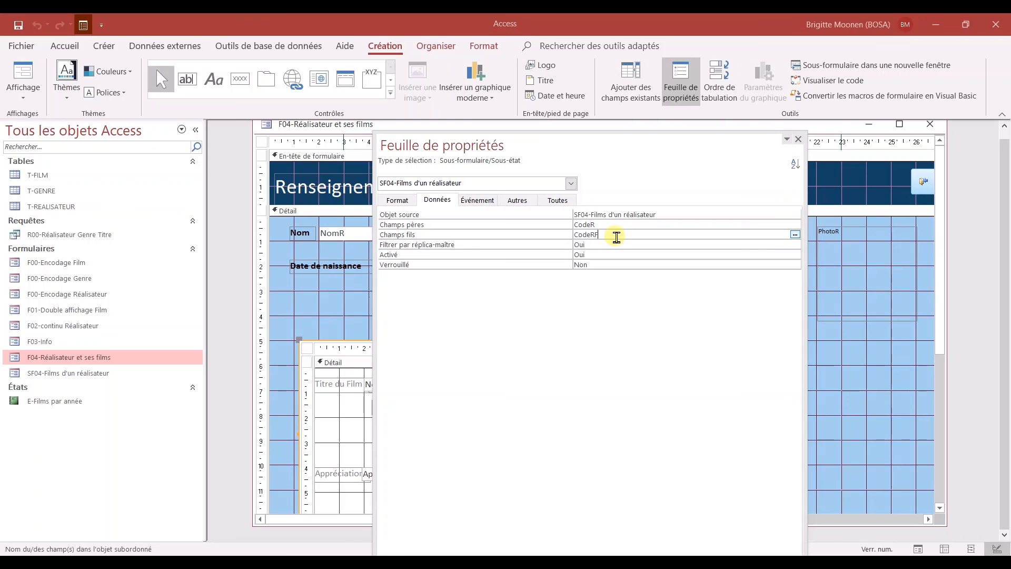
left_click(799, 139)
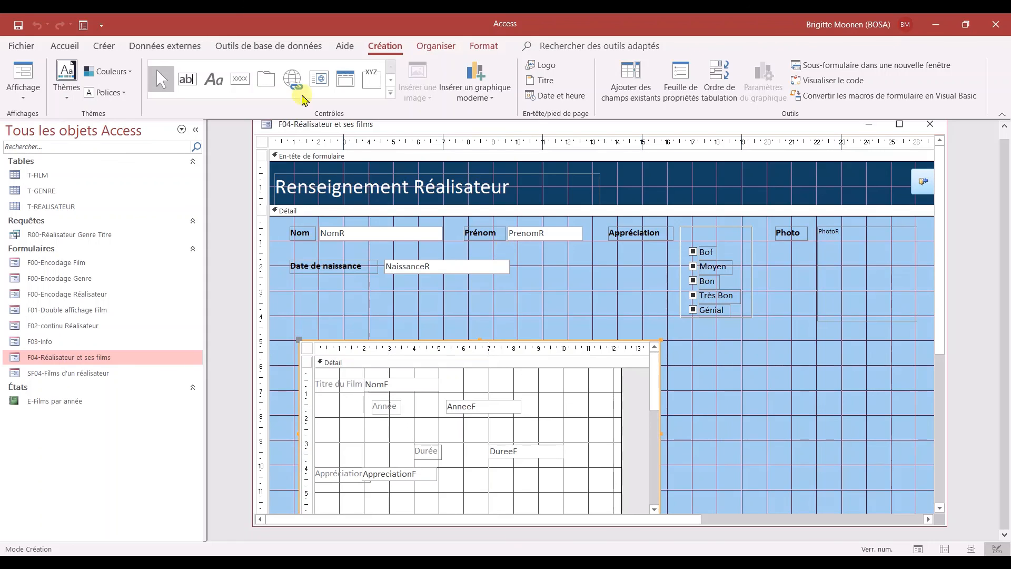
left_click(21, 73)
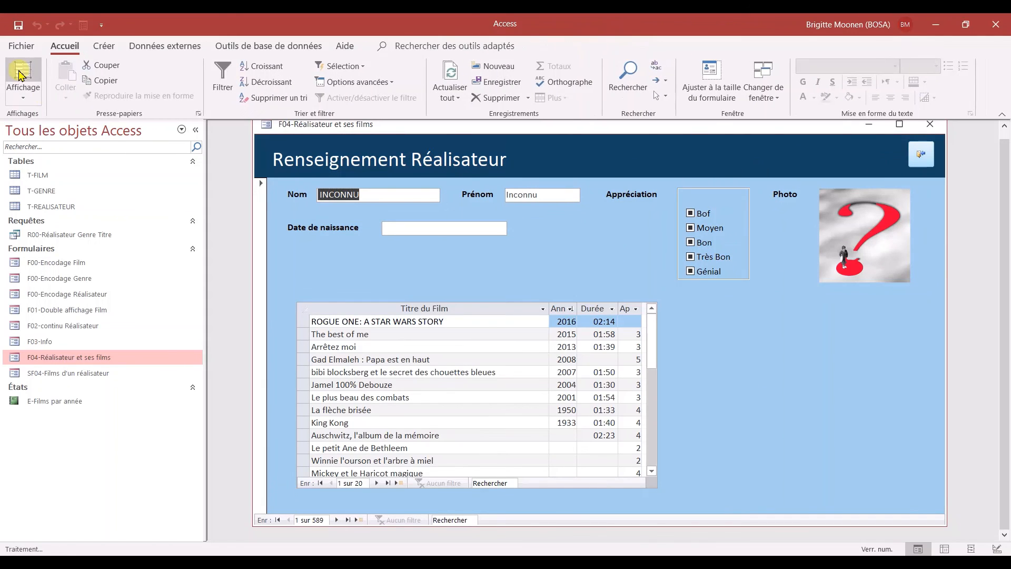